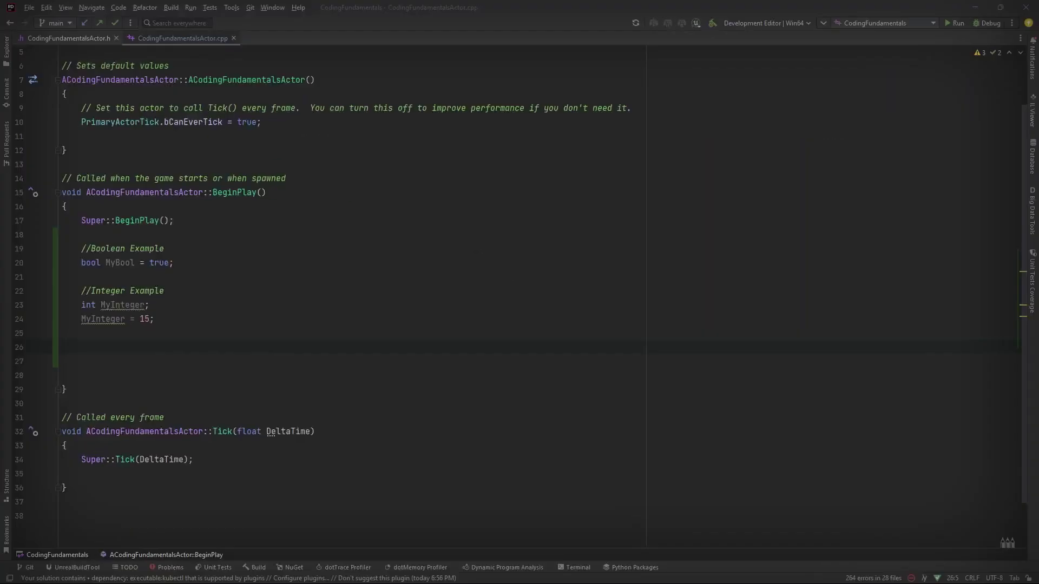
pyautogui.write('uint8 ')
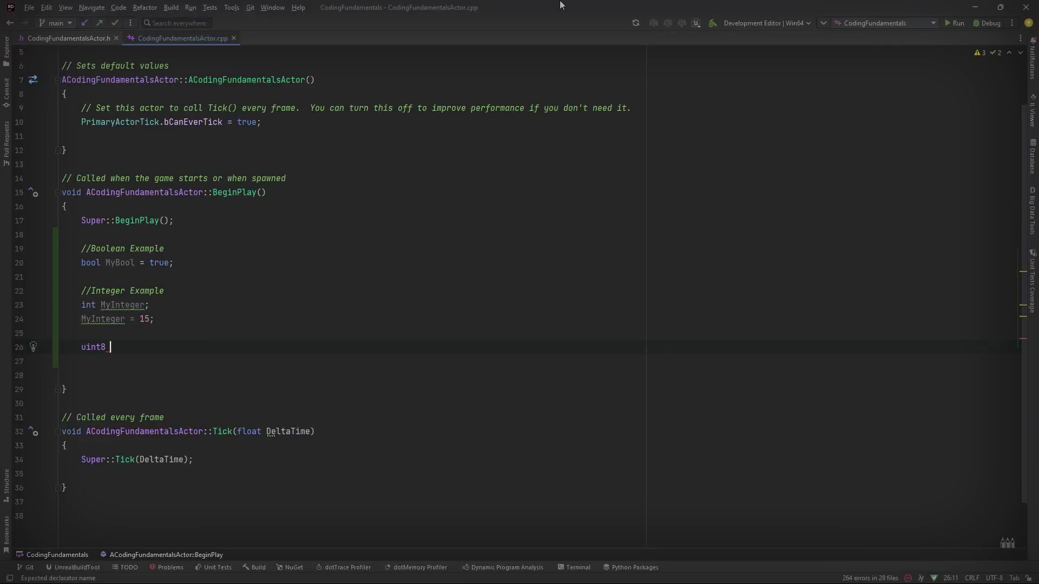
pyautogui.write('MyUnsignedInt = 8')
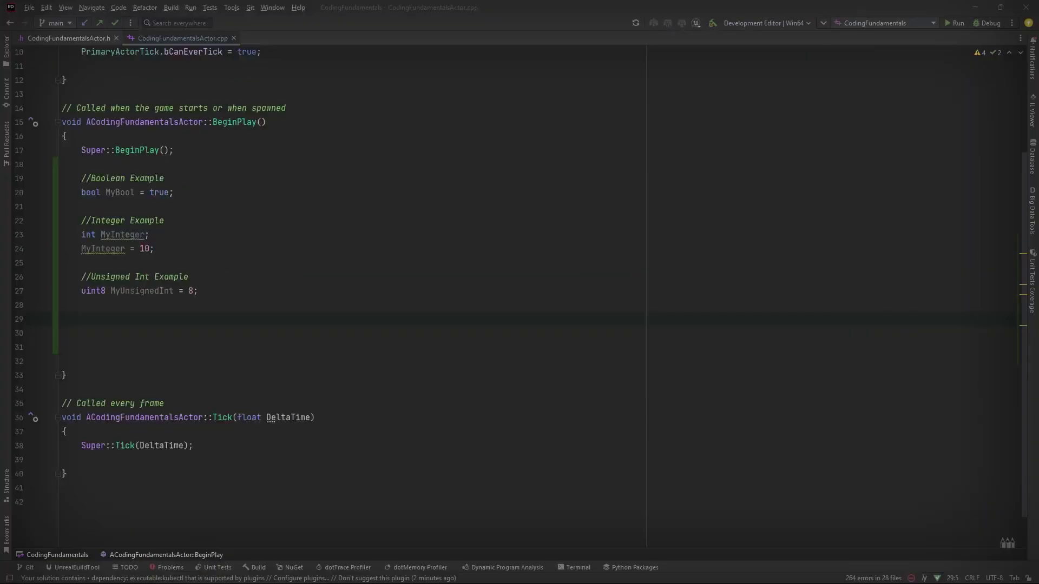
pyautogui.write('float MyFloat ')
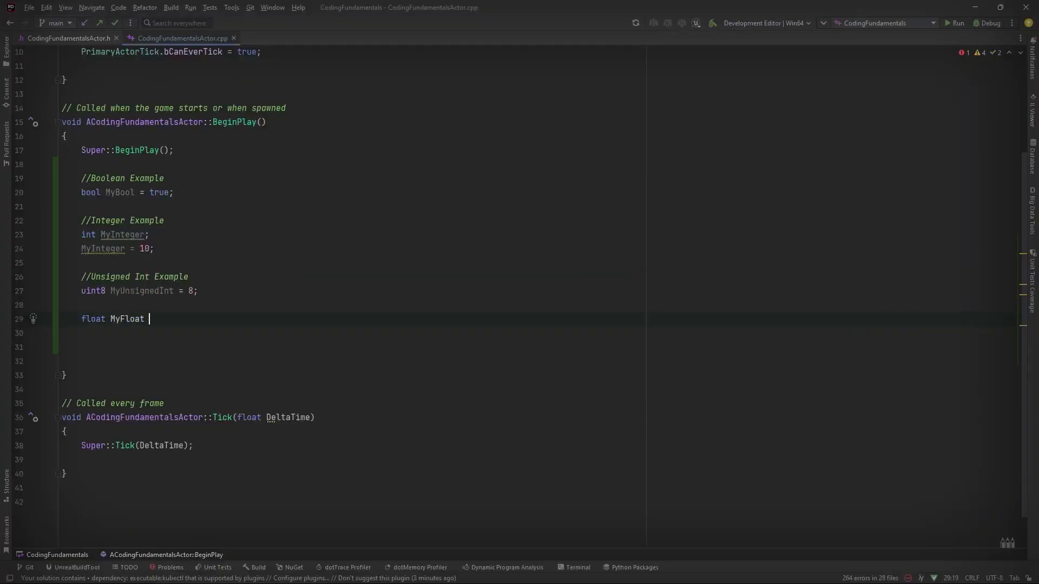
pyautogui.write('= 0.5;')
# - Erase the assigned value from a float declaration, trimming the line back to its type
pyautogui.press('BackSpace')
pyautogui.press('BackSpace')
pyautogui.press('BackSpace')
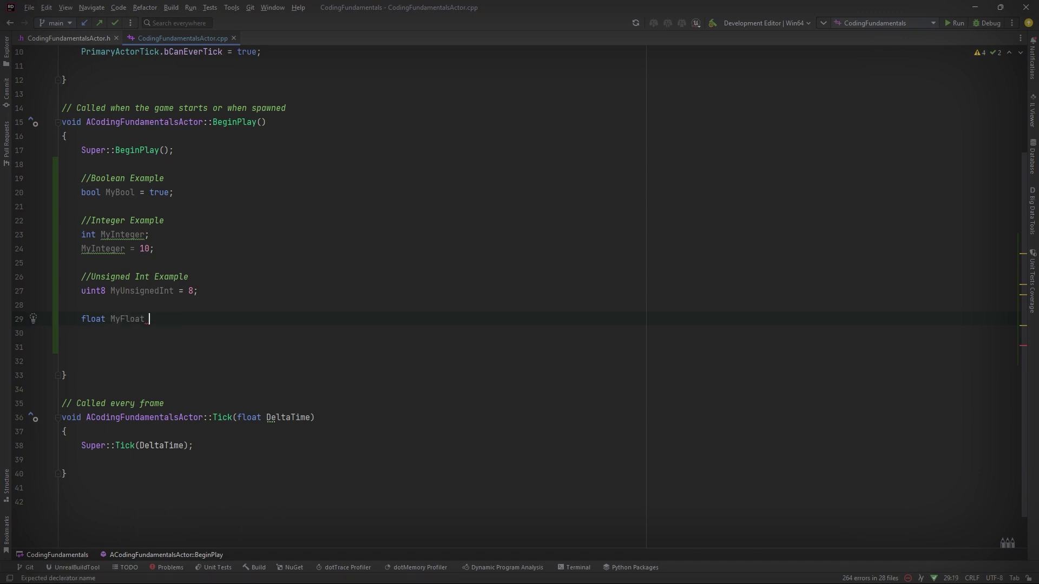
pyautogui.write('= .5;')
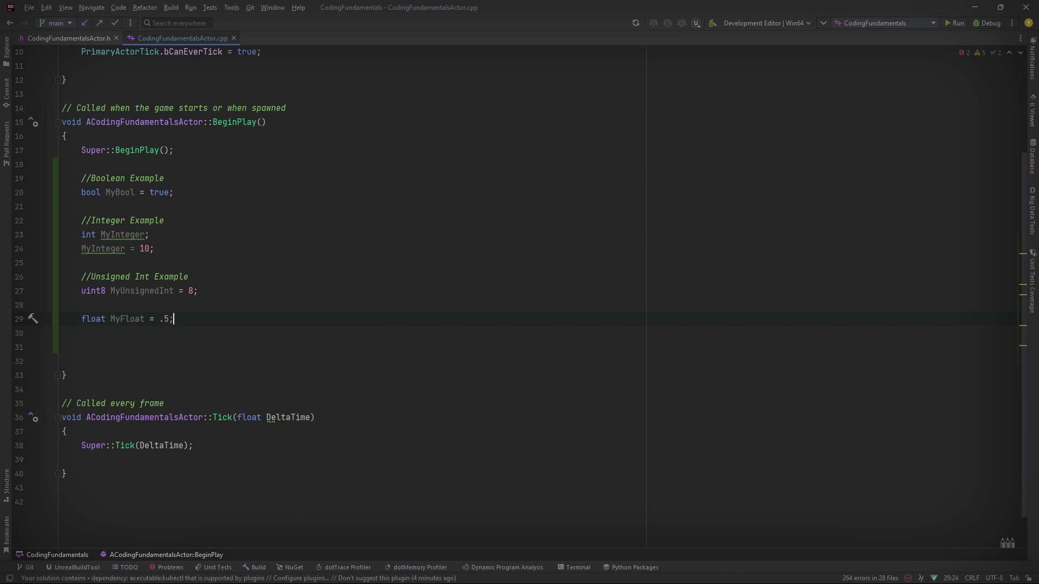
pyautogui.press('BackSpace')
pyautogui.press('BackSpace')
pyautogui.press('BackSpace')
pyautogui.write('MyFloat')
pyautogui.write(' = 0.5f;')
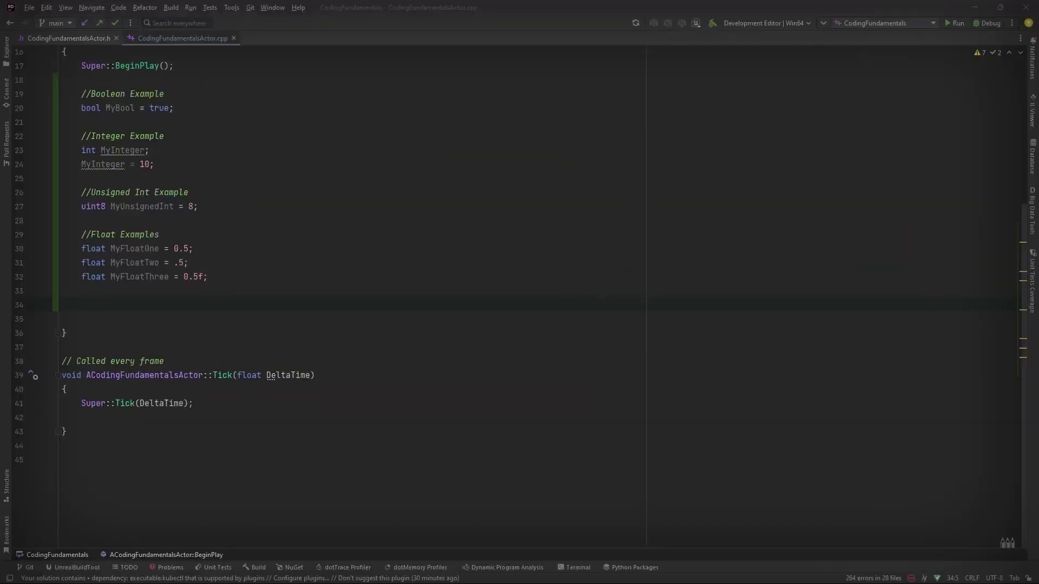
pyautogui.write('FString MyString ')
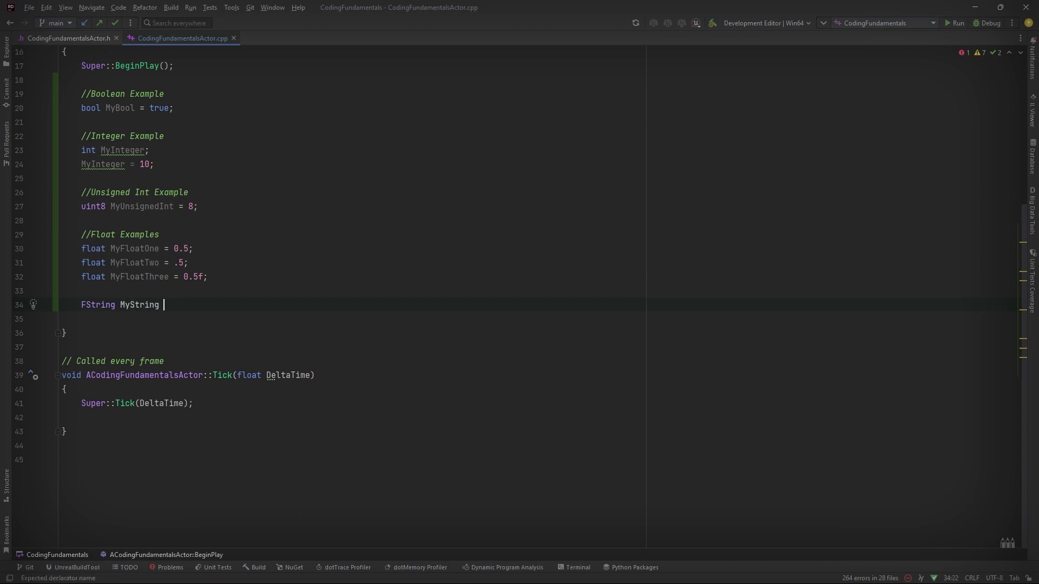
pyautogui.write('= "This is the text";')
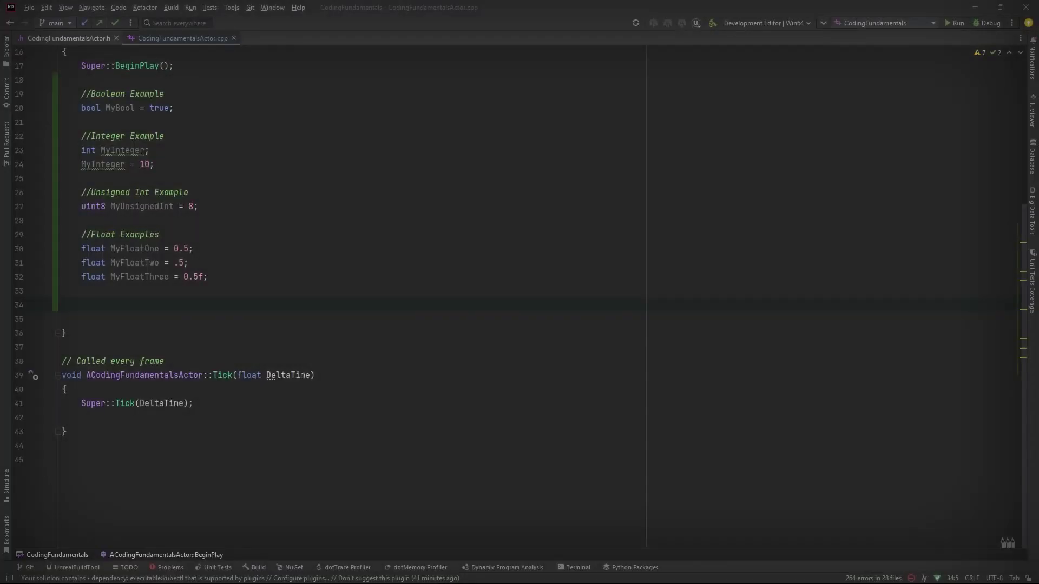
pyautogui.write('FString ')
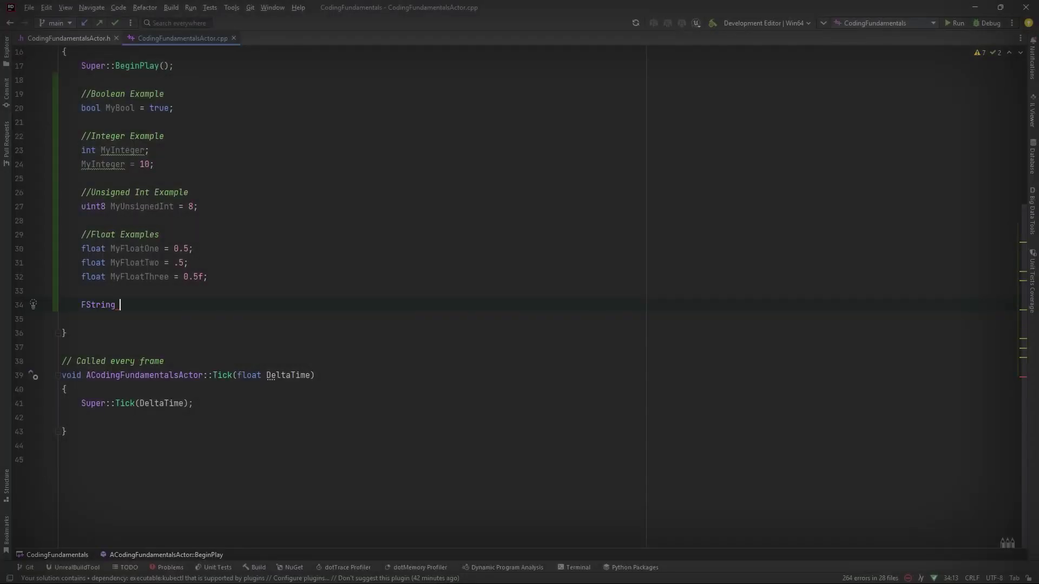
pyautogui.write('MyString = ')
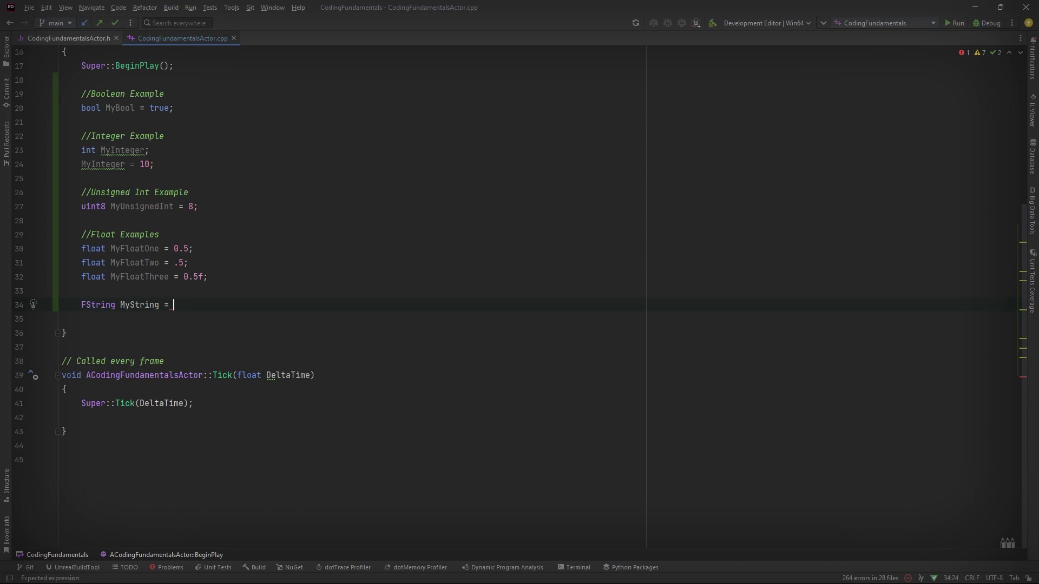
pyautogui.write('TEXT(')
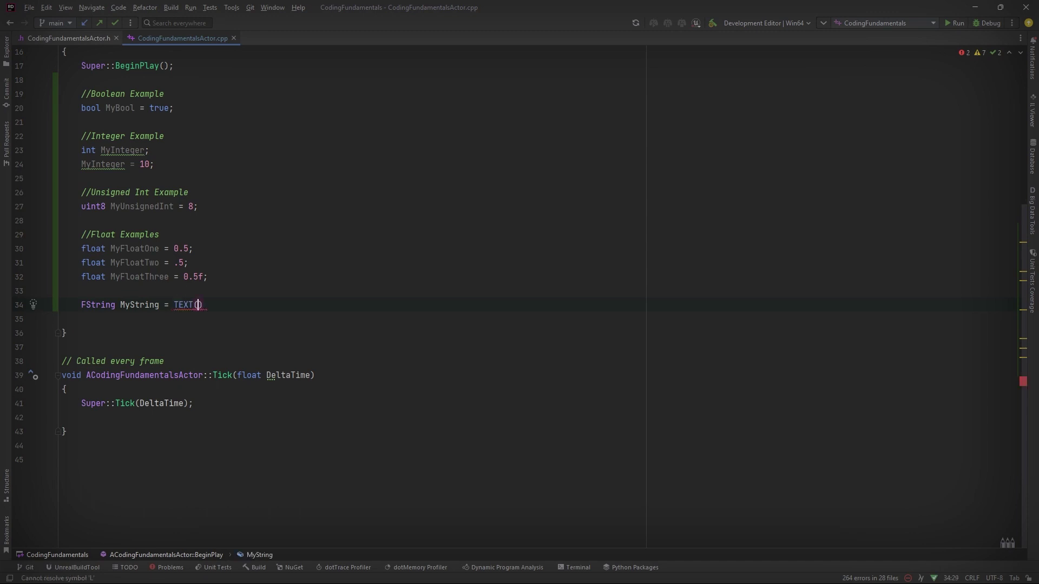
pyautogui.write('"This is the Text");')
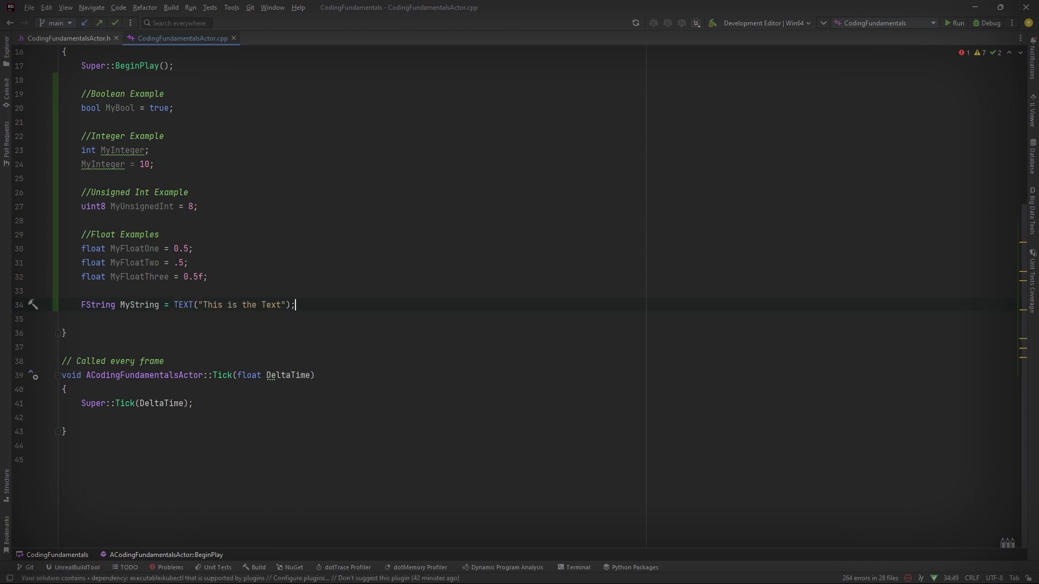